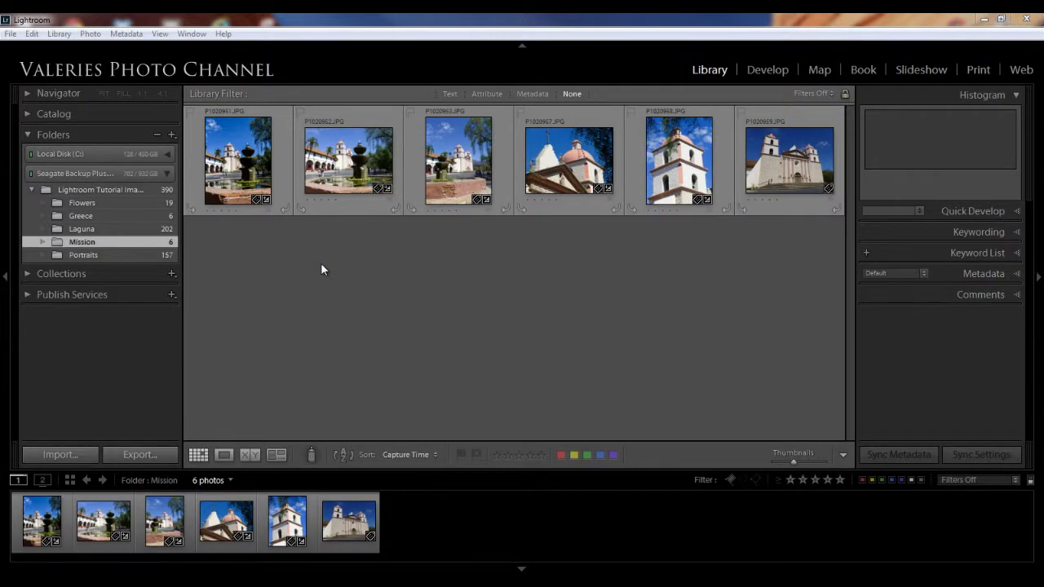
# Step: Create a virtual copy of the fountain photo P1020951.JPG, stacked beside it as Copy 1
pyautogui.click(249, 169)
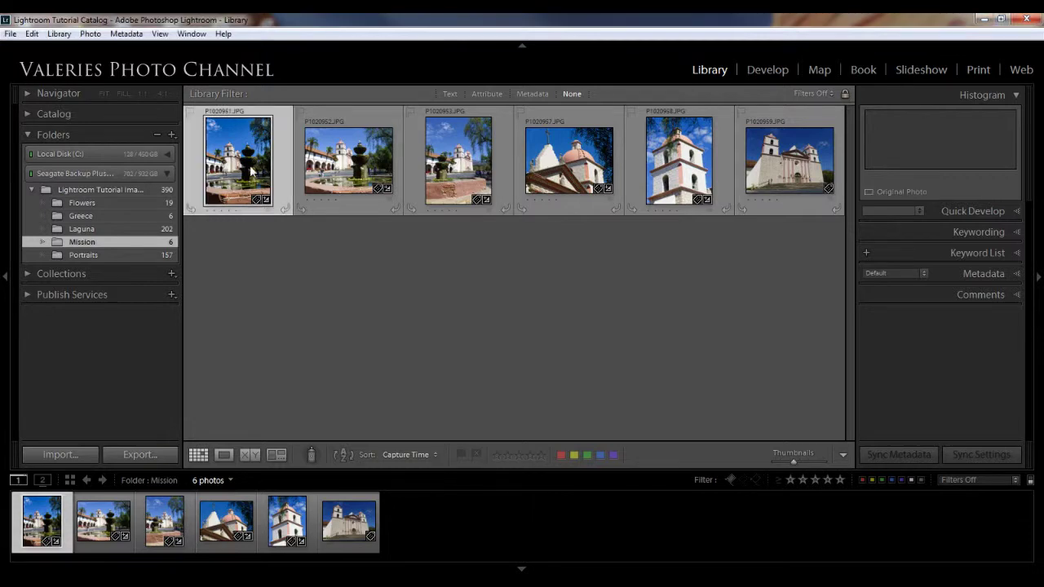
pyautogui.rightClick(249, 169)
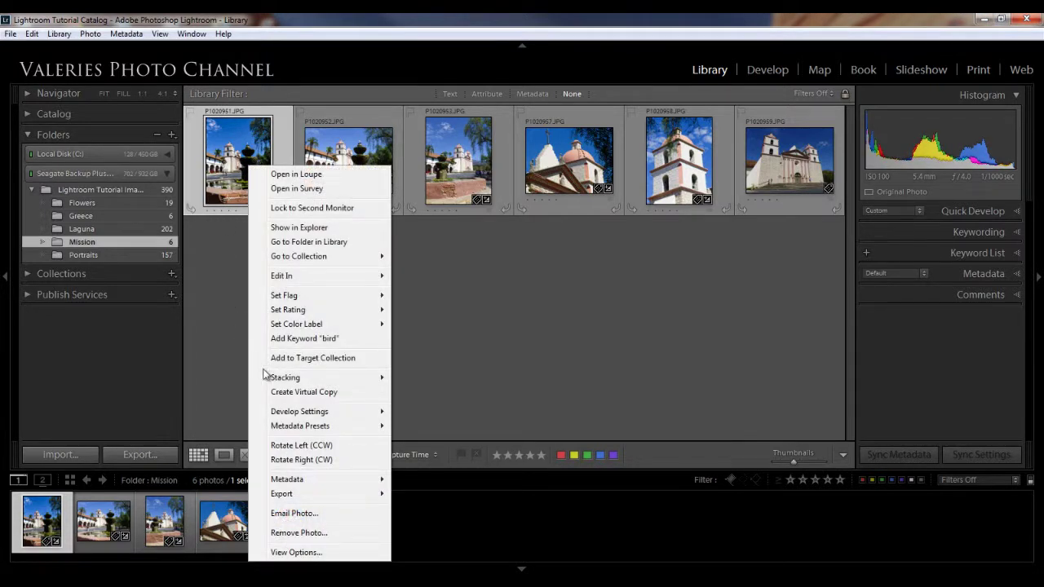
pyautogui.click(311, 393)
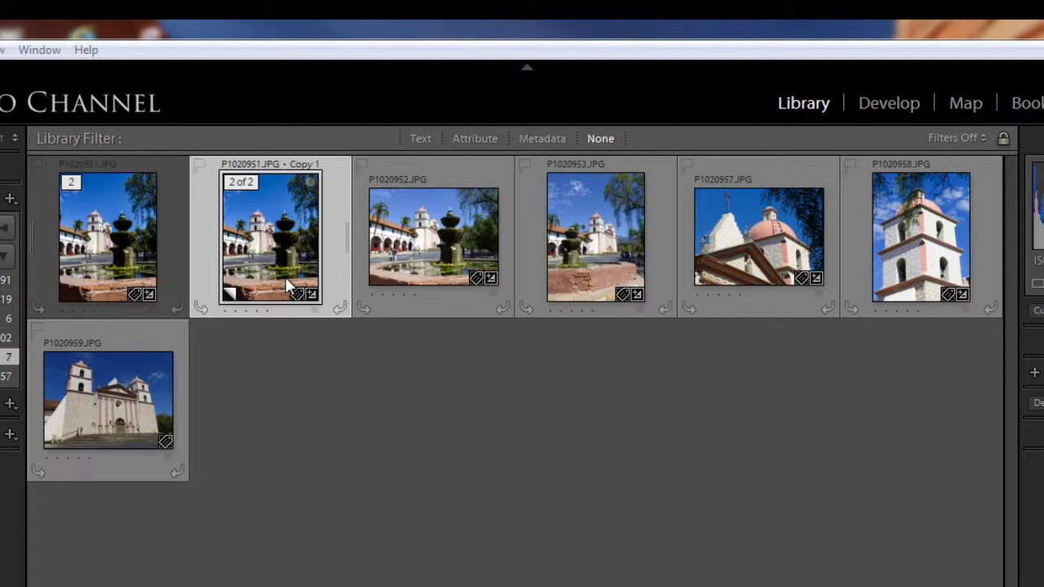
# Step: Convert the virtual copy to black and white in Develop, darkening the Blue and Red mix
pyautogui.press('d')
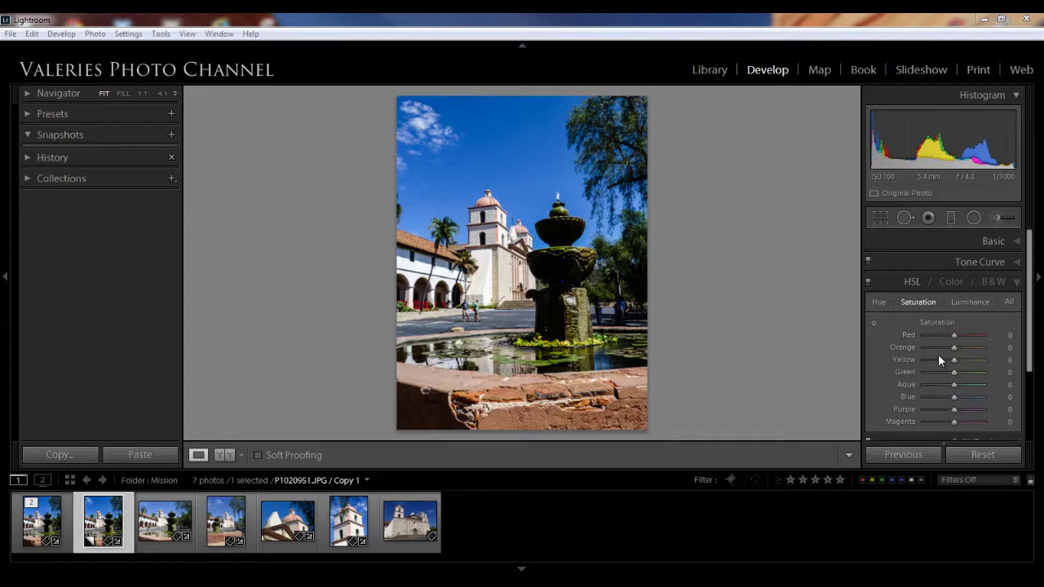
pyautogui.click(994, 282)
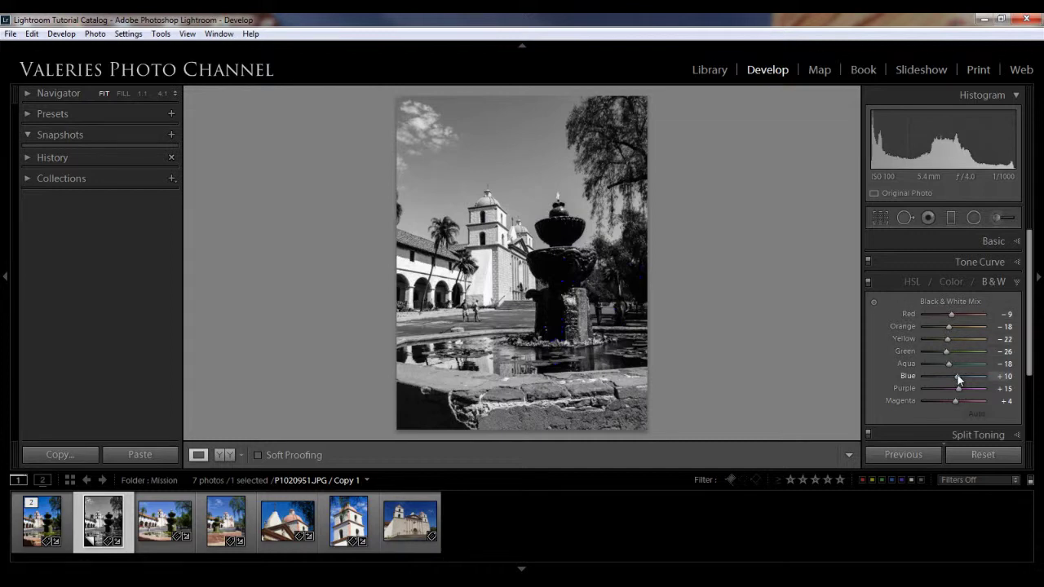
pyautogui.moveTo(957, 376); pyautogui.dragTo(951, 377)
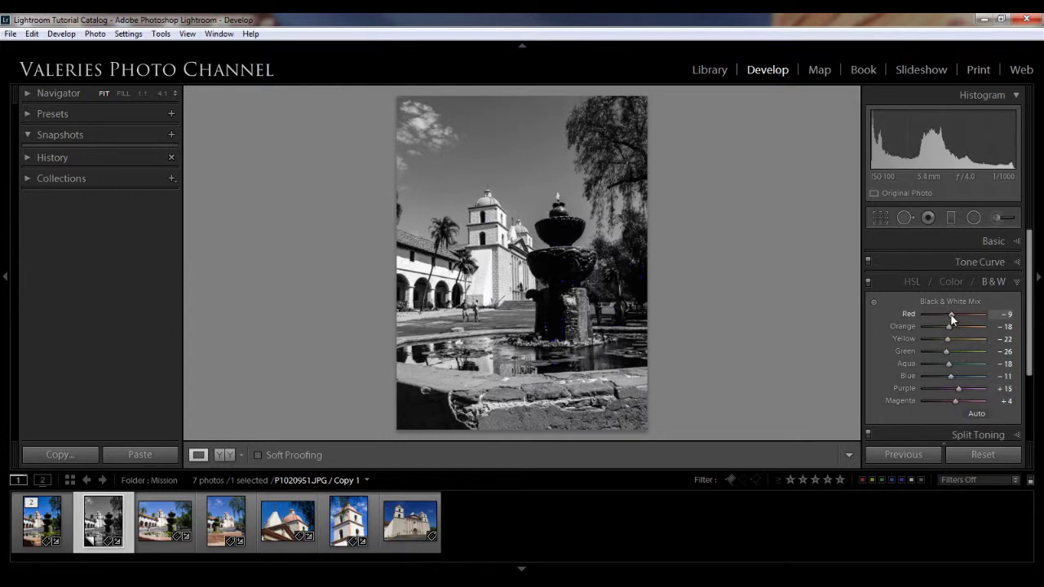
pyautogui.moveTo(958, 315)
pyautogui.mouseDown()
pyautogui.moveTo(968, 314)
pyautogui.moveTo(942, 317)
pyautogui.mouseUp()
# Step: Brighten the copy's Shadows to +71 and return to the Mission grid
pyautogui.click(1017, 240)
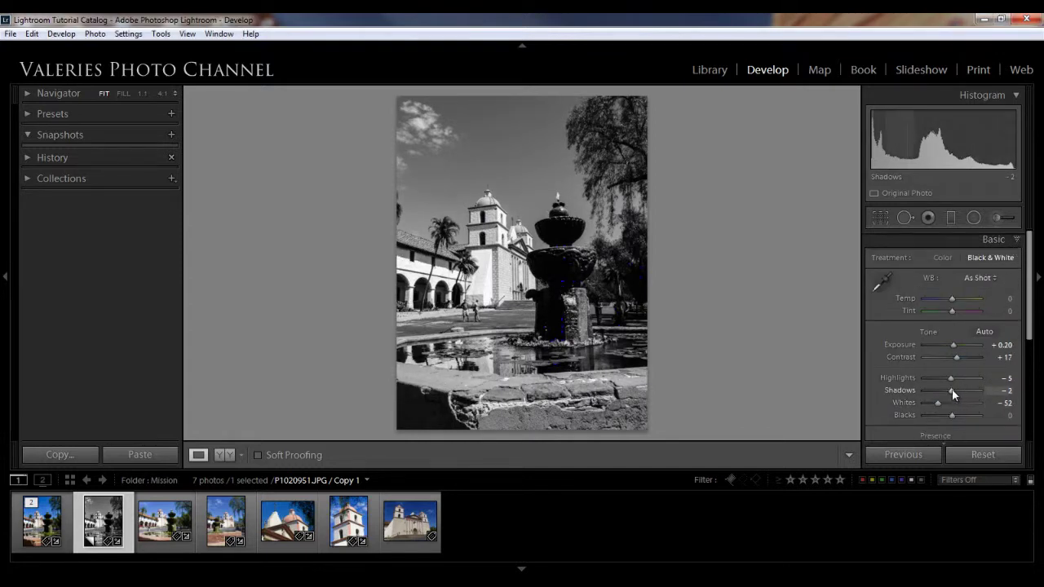
pyautogui.moveTo(952, 391); pyautogui.dragTo(972, 391)
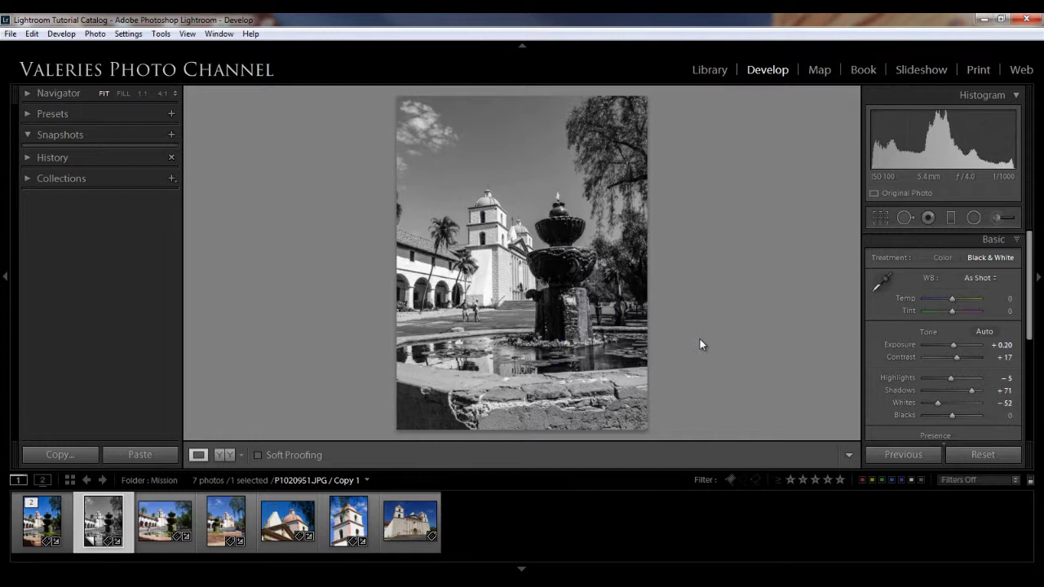
pyautogui.click(709, 71)
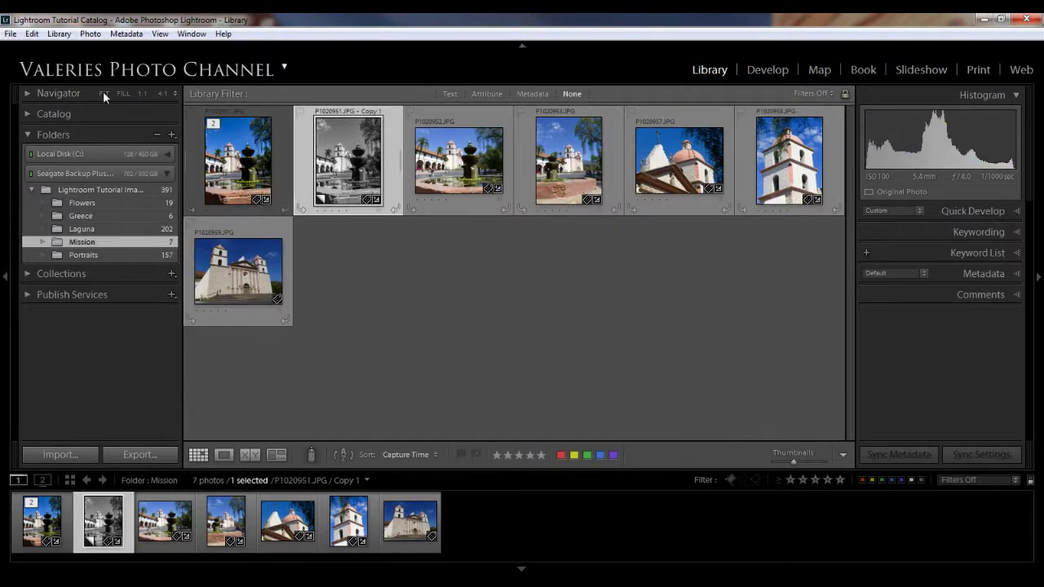
pyautogui.rightClick(356, 187)
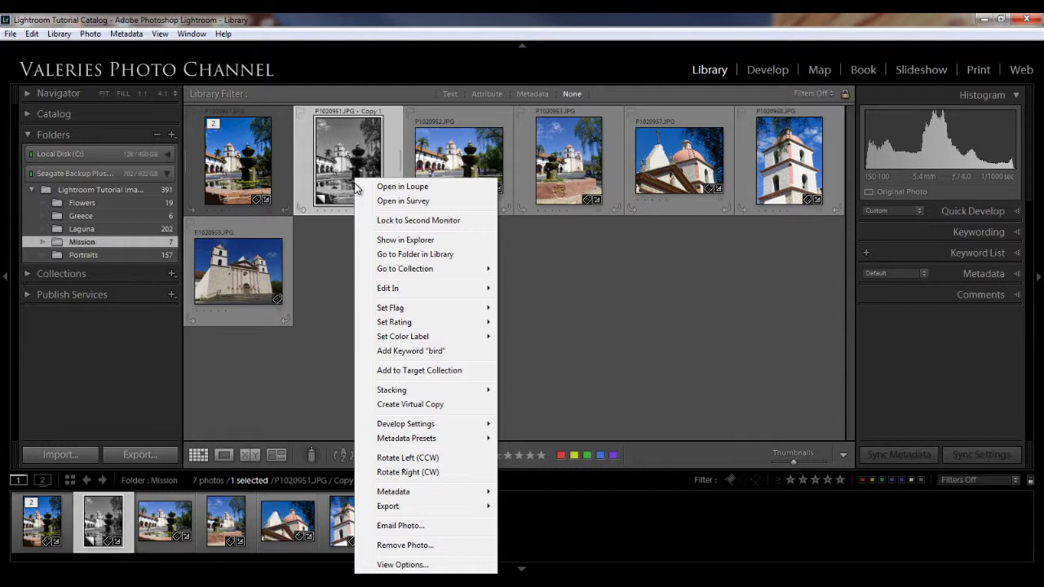
pyautogui.click(405, 545)
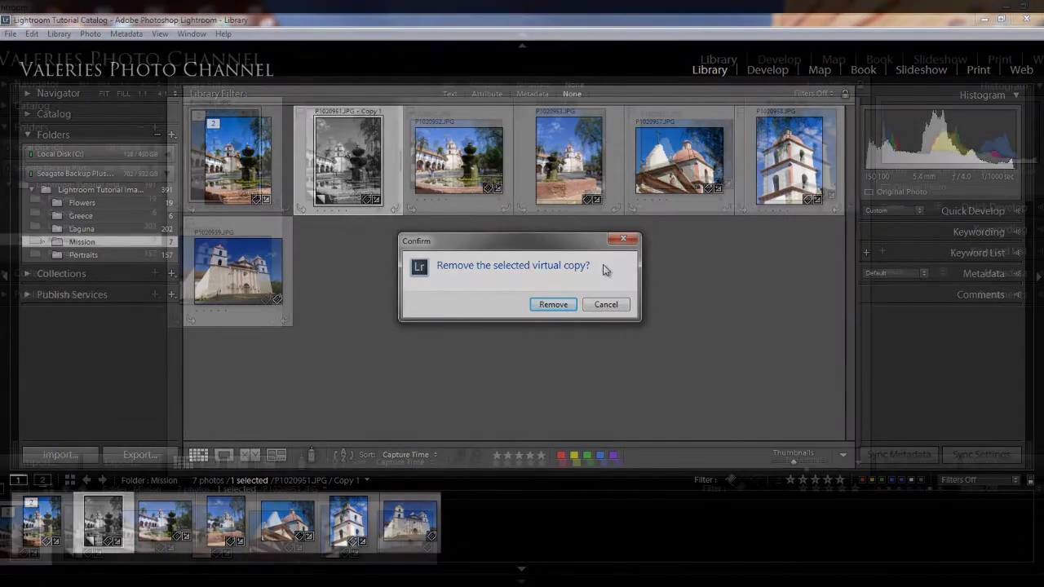
pyautogui.press('Return')
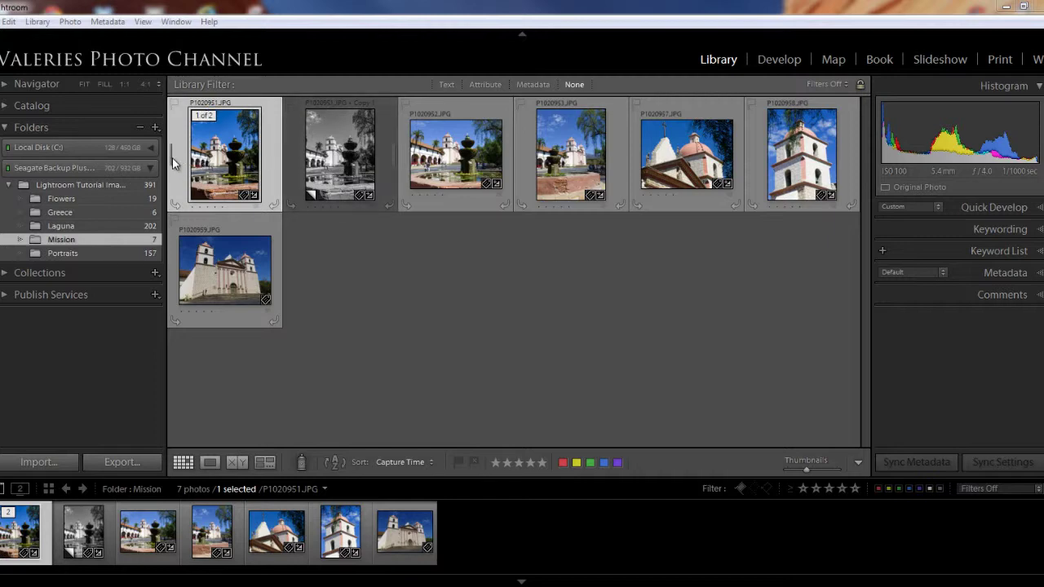
# Step: Collapse and re-expand the fountain photo's stack so the virtual copy shows again
pyautogui.click(172, 162)
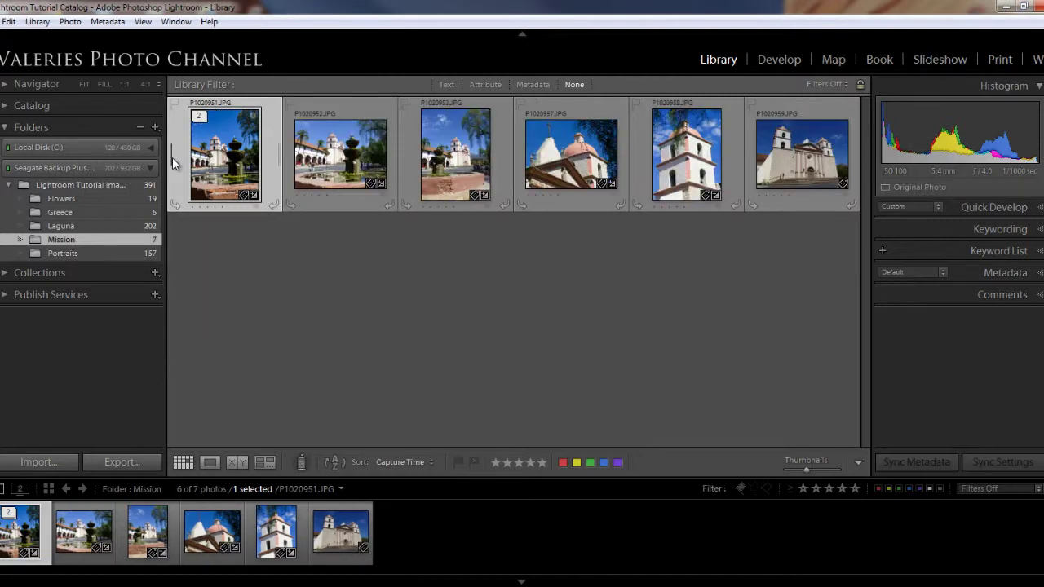
pyautogui.click(172, 162)
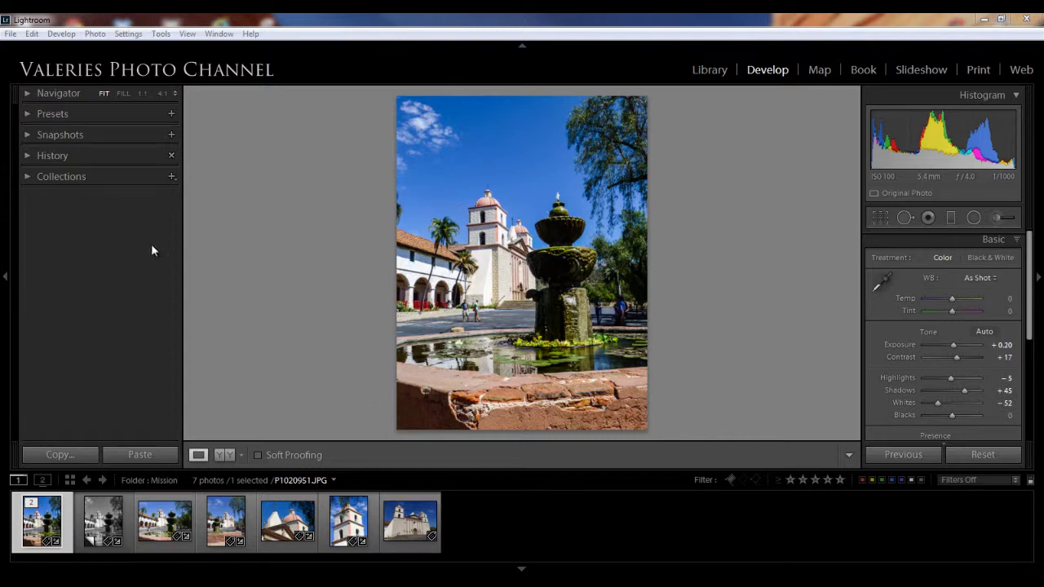
# Step: Save the colour photo's current settings as a snapshot named 'basic corrections'
pyautogui.click(172, 137)
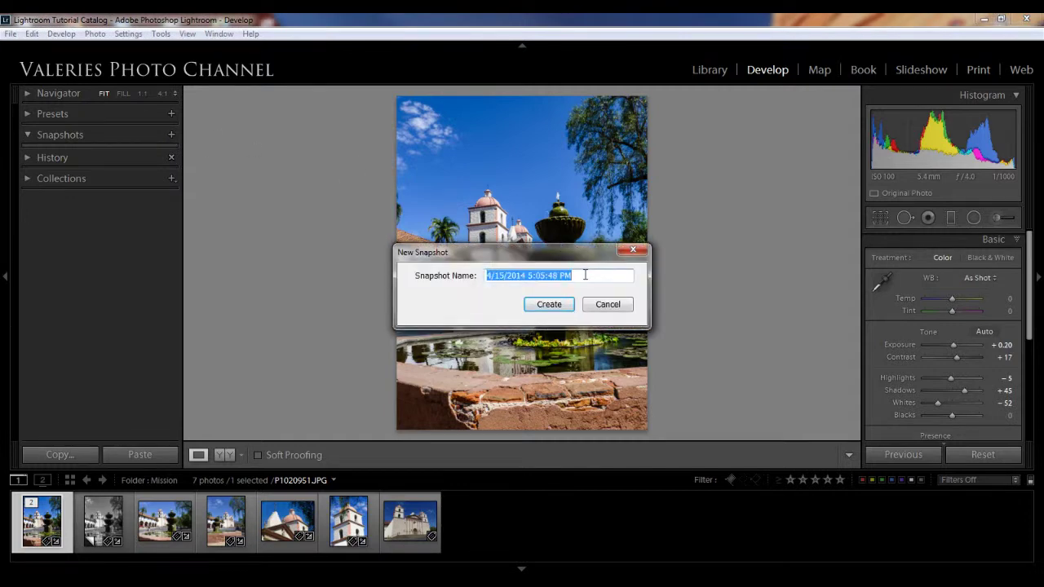
pyautogui.write('basic corr')
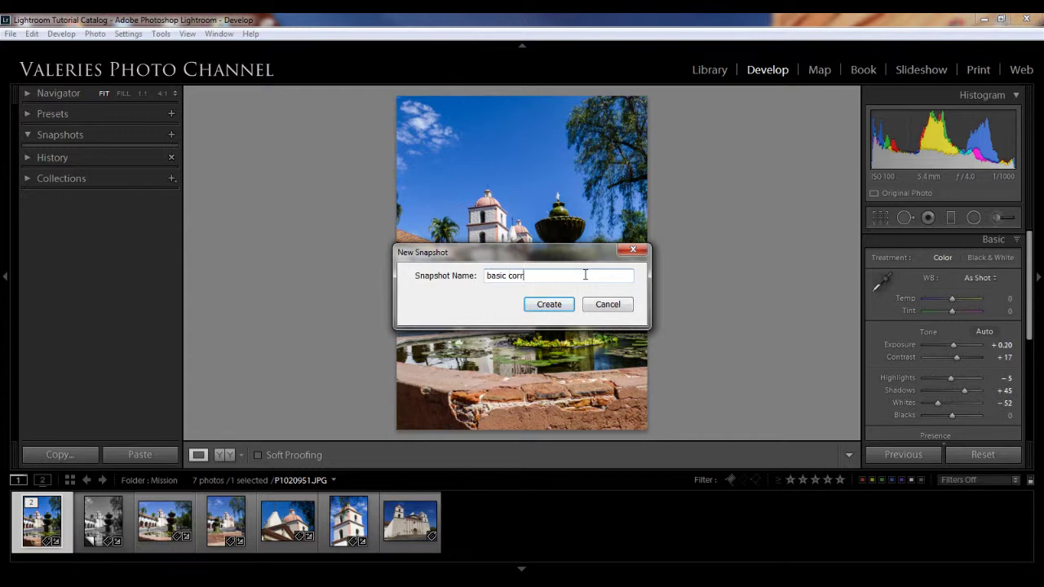
pyautogui.write('ections')
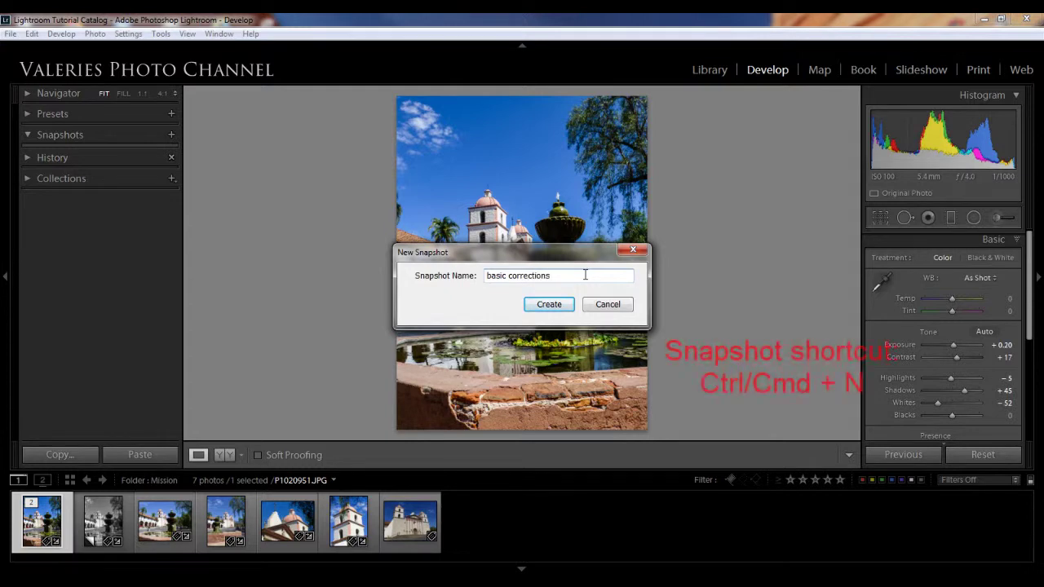
pyautogui.click(549, 305)
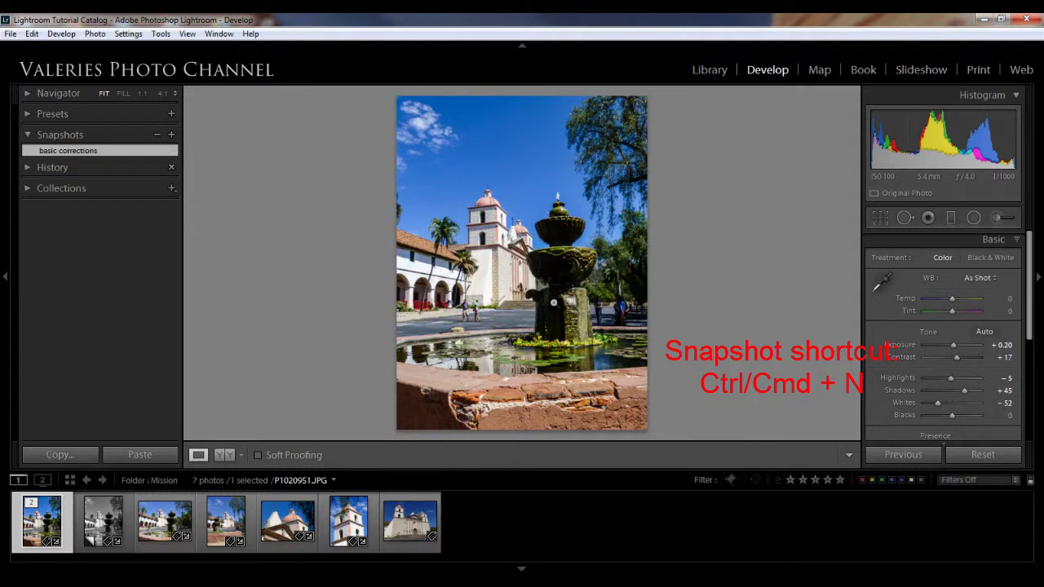
pyautogui.click(89, 154)
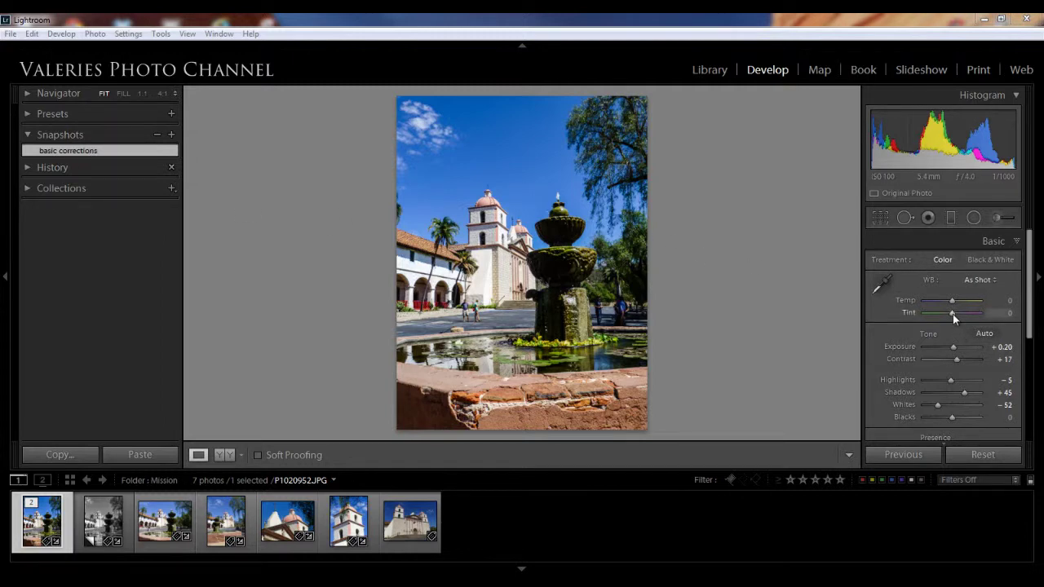
pyautogui.moveTo(953, 314); pyautogui.dragTo(934, 314)
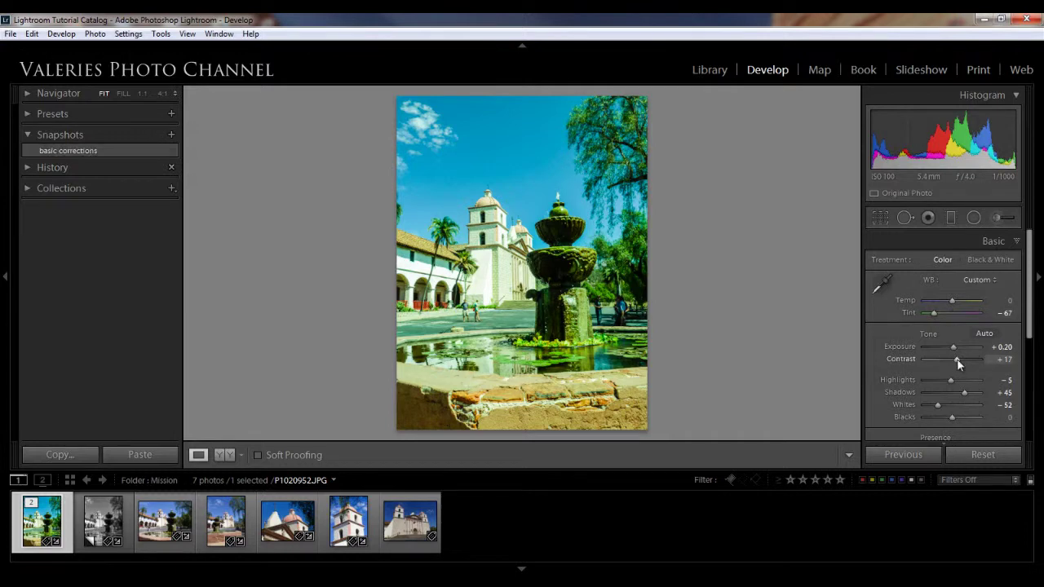
pyautogui.moveTo(957, 359); pyautogui.dragTo(933, 381)
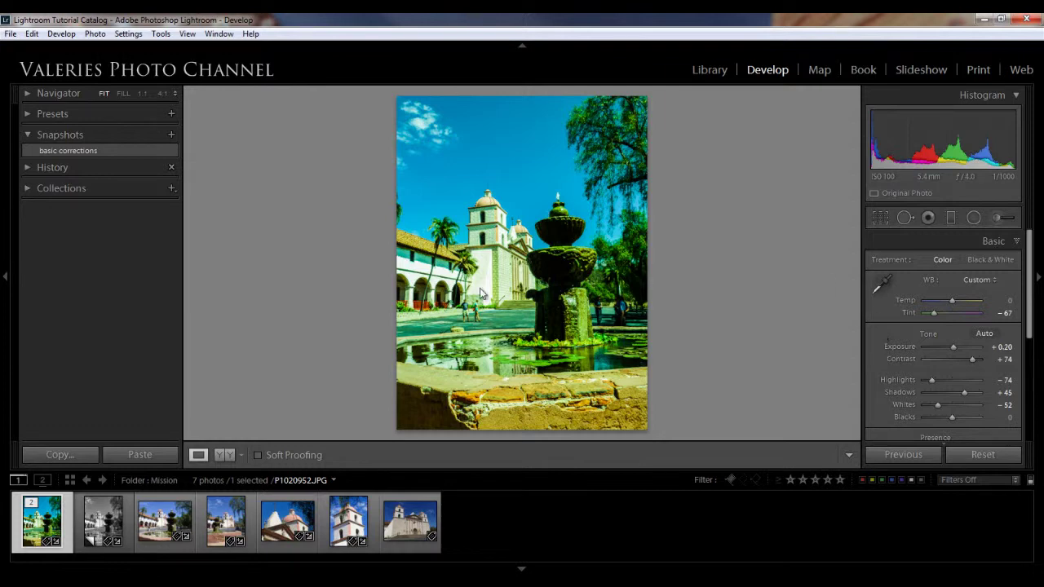
pyautogui.click(83, 151)
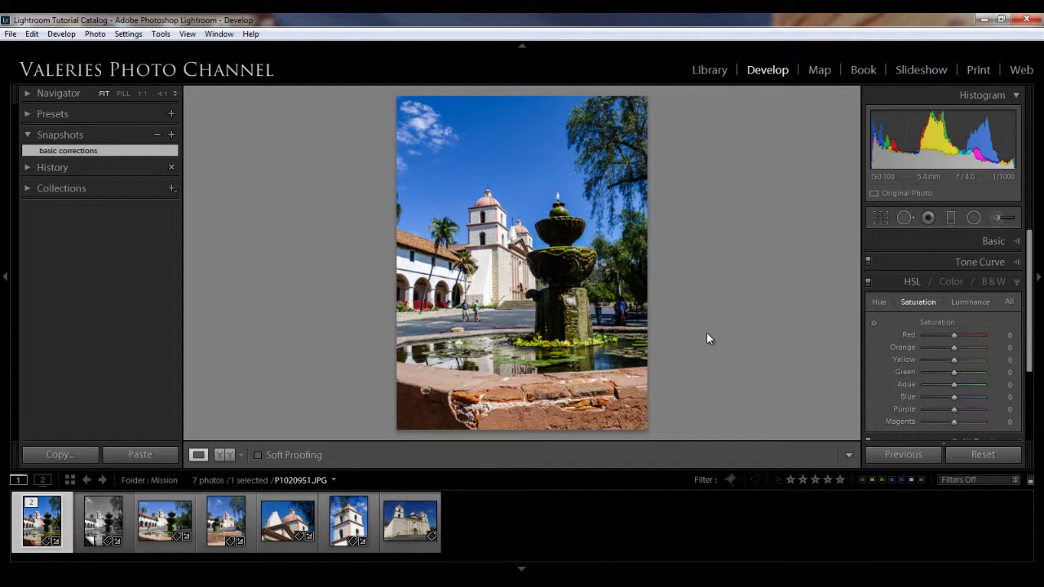
# Step: Convert the photo to black and white with mix Blue −24, Orange −42 and Red −18
pyautogui.click(994, 283)
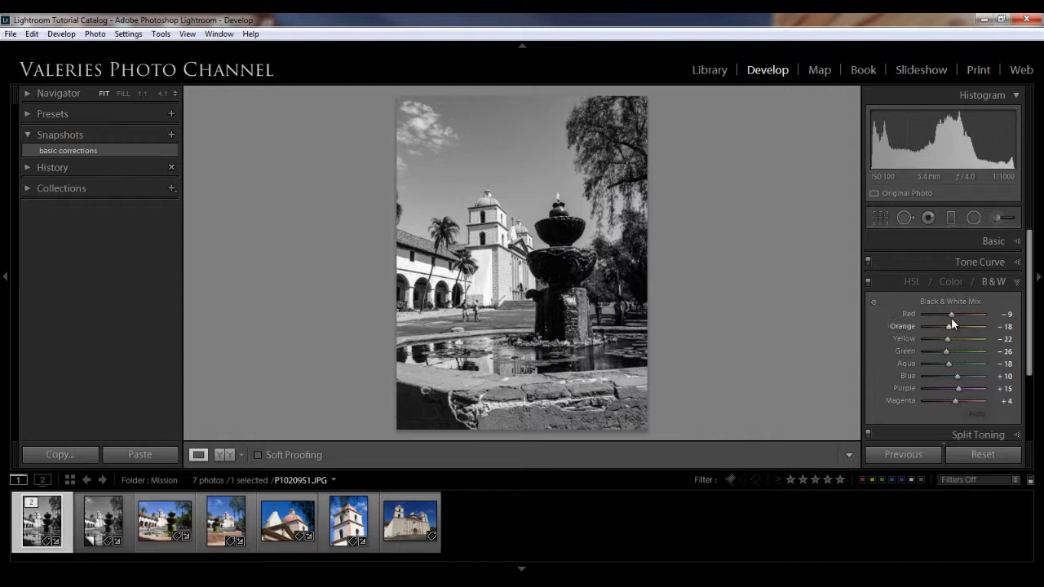
pyautogui.click(945, 379)
pyautogui.click(944, 376)
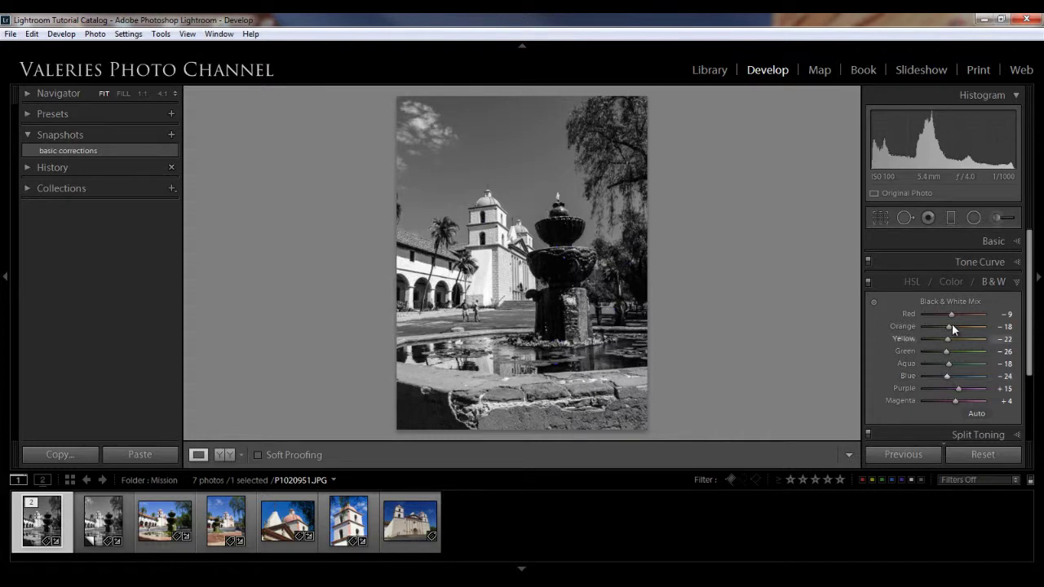
pyautogui.moveTo(949, 327); pyautogui.dragTo(942, 327)
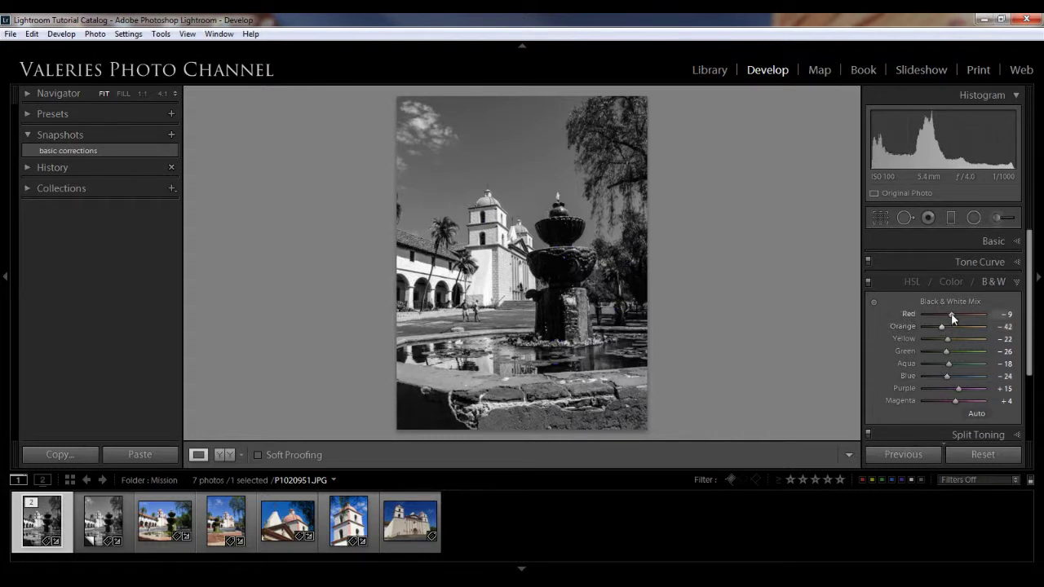
pyautogui.moveTo(955, 314); pyautogui.dragTo(951, 316)
# Step: Save the grayscale look as a snapshot named 'black and white'
pyautogui.click(171, 134)
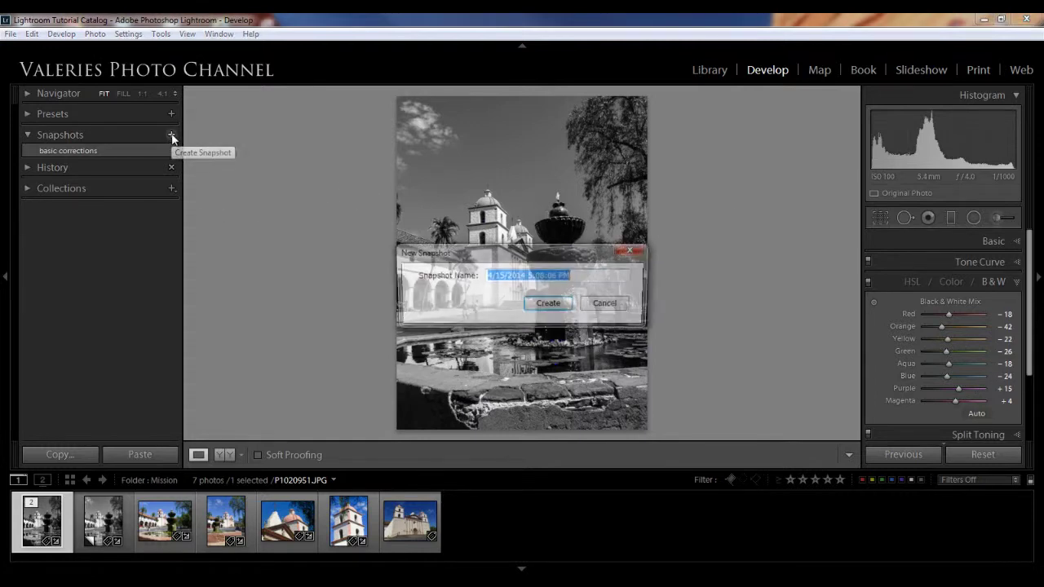
pyautogui.write('bl')
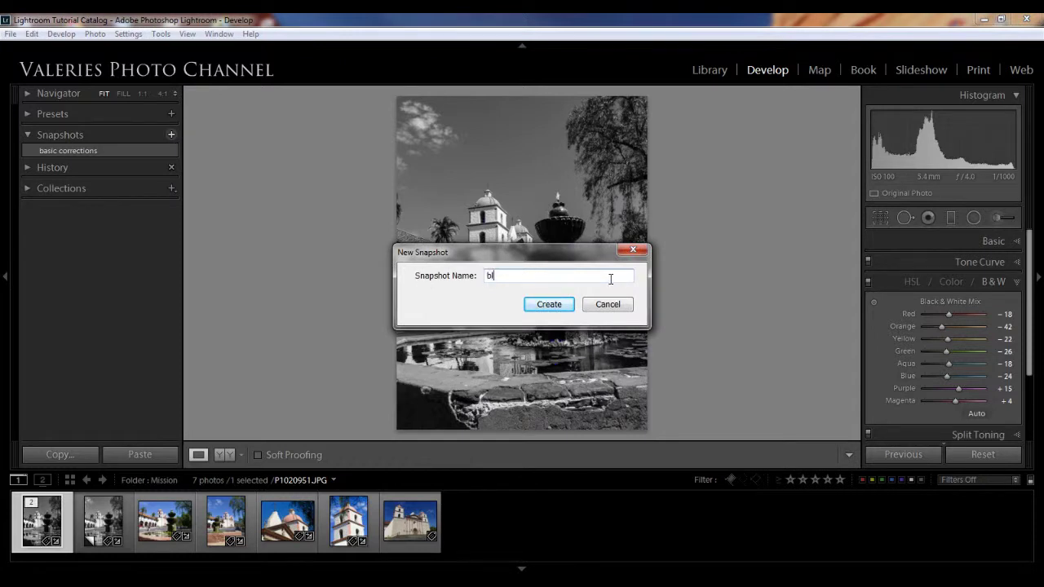
pyautogui.write('ack and white')
pyautogui.click(552, 304)
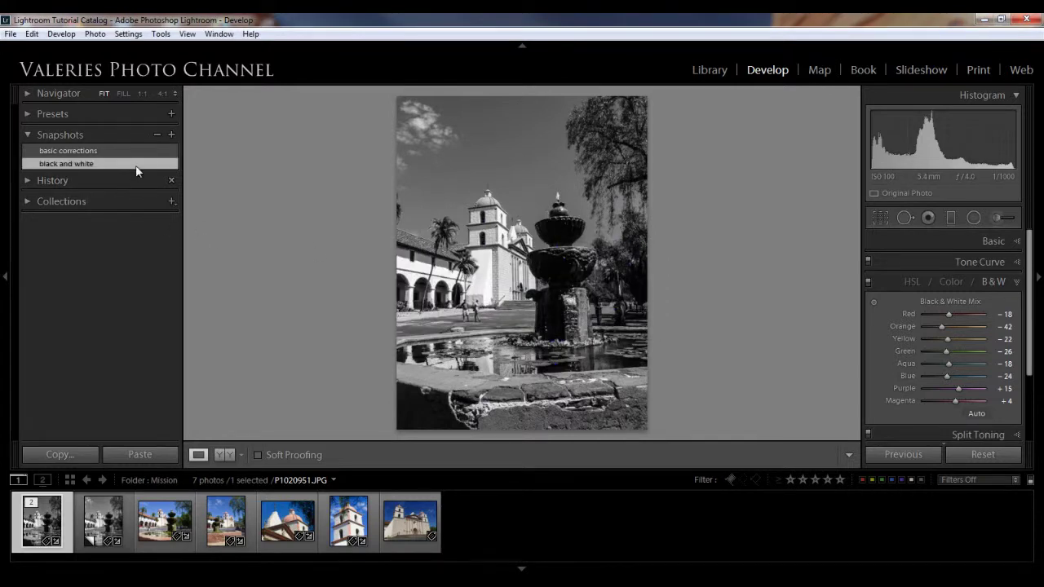
# Step: Set Exposure +0.60 and Contrast −19, then update the 'black and white' snapshot with these settings
pyautogui.click(136, 166)
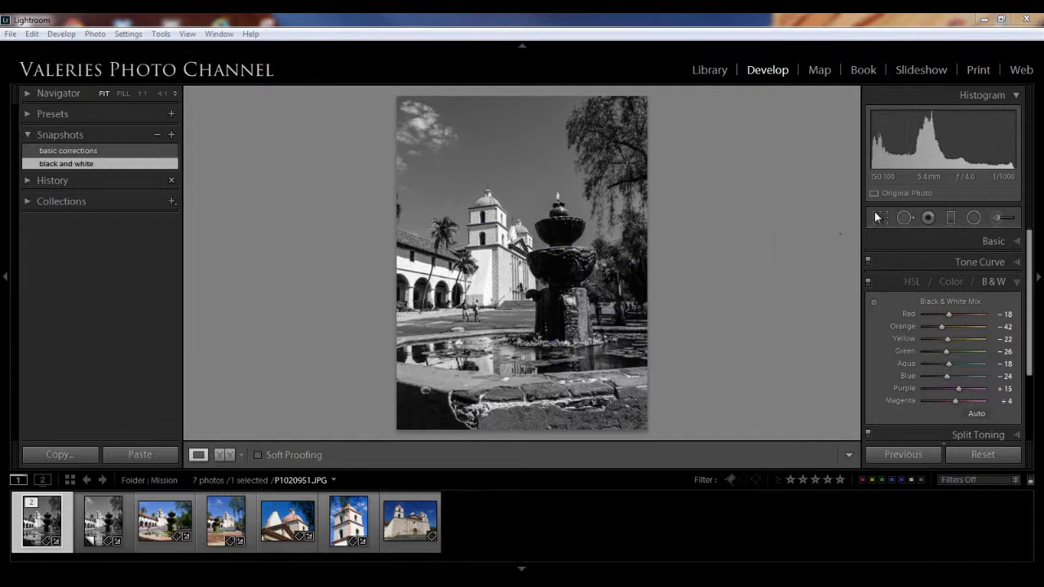
pyautogui.click(1018, 242)
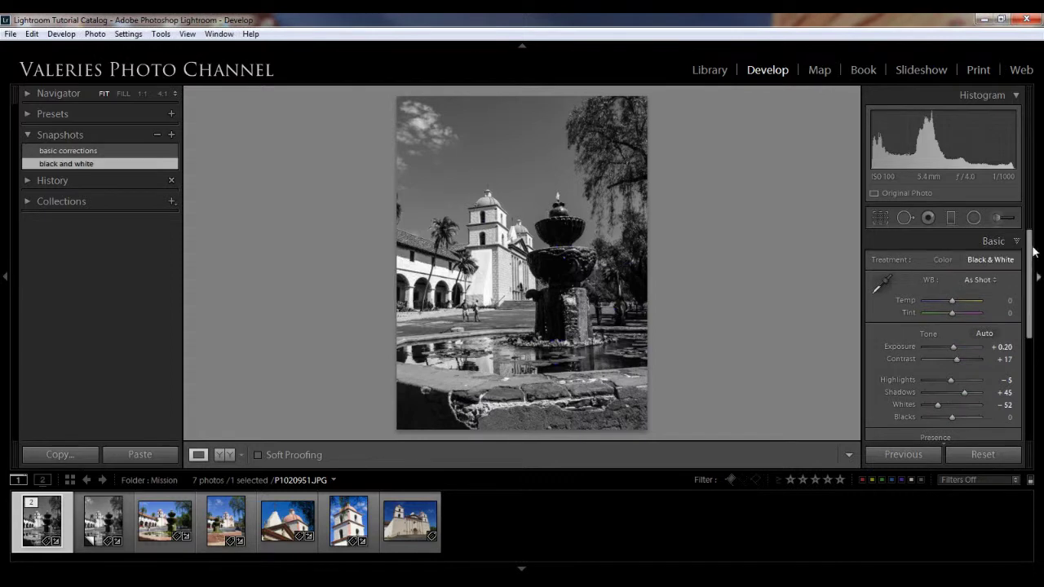
pyautogui.moveTo(957, 359)
pyautogui.mouseDown()
pyautogui.moveTo(967, 360)
pyautogui.moveTo(941, 363)
pyautogui.moveTo(956, 347)
pyautogui.mouseUp()
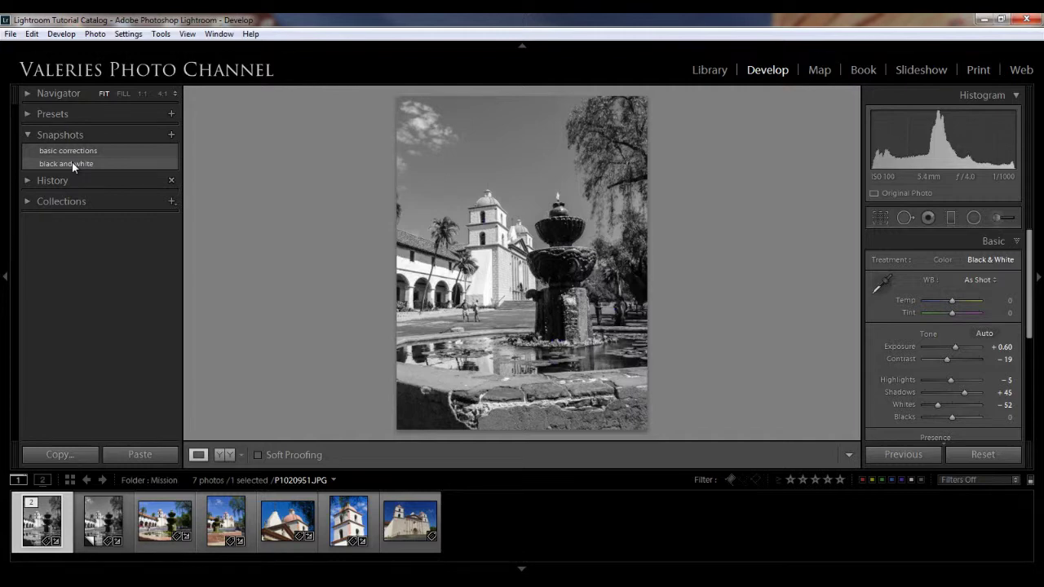
pyautogui.rightClick(72, 164)
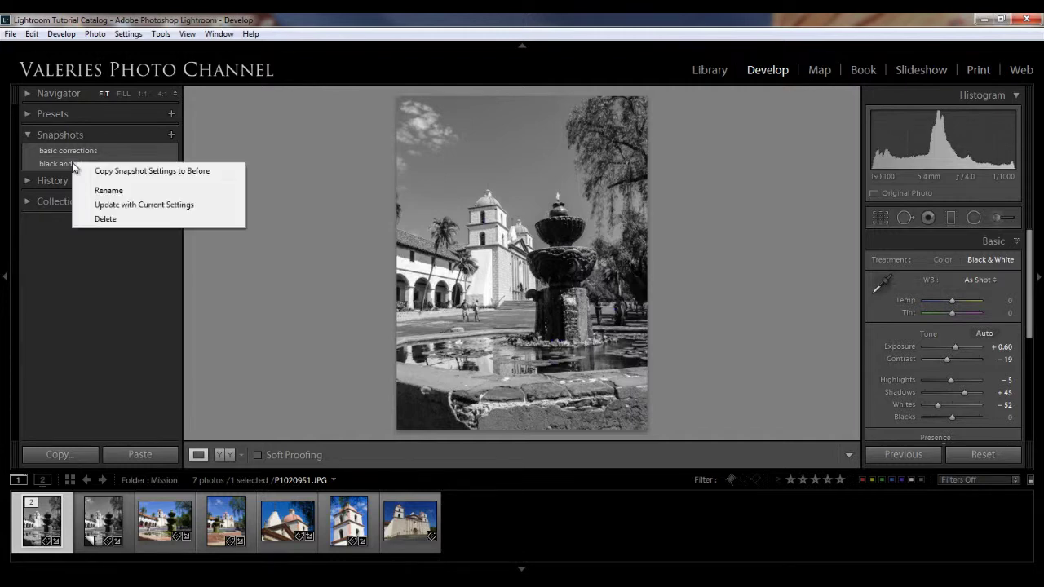
pyautogui.click(129, 206)
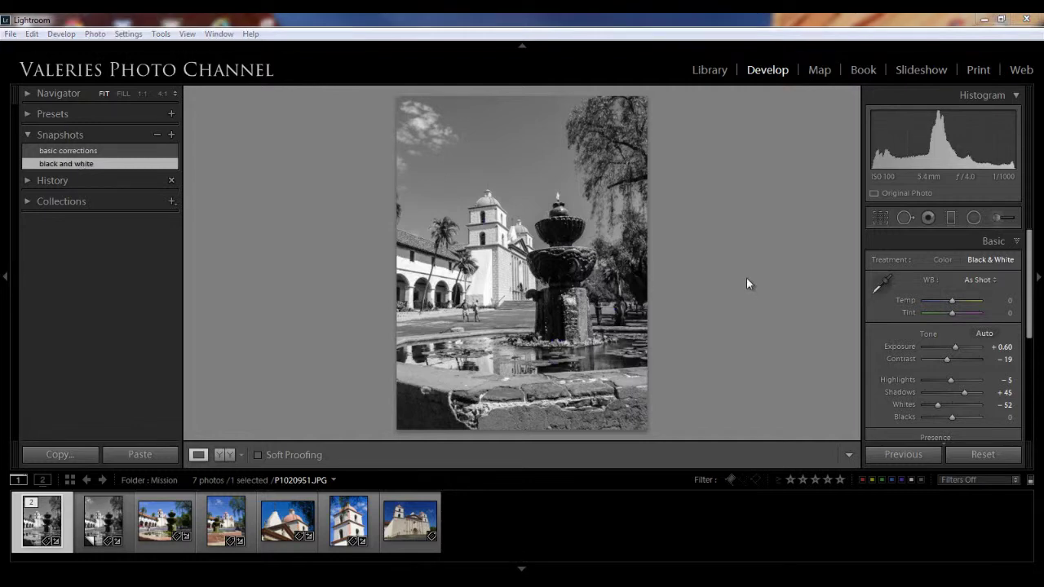
# Step: Split-tone the highlights with a warm tint at Hue 64, Saturation 35
pyautogui.click(1016, 243)
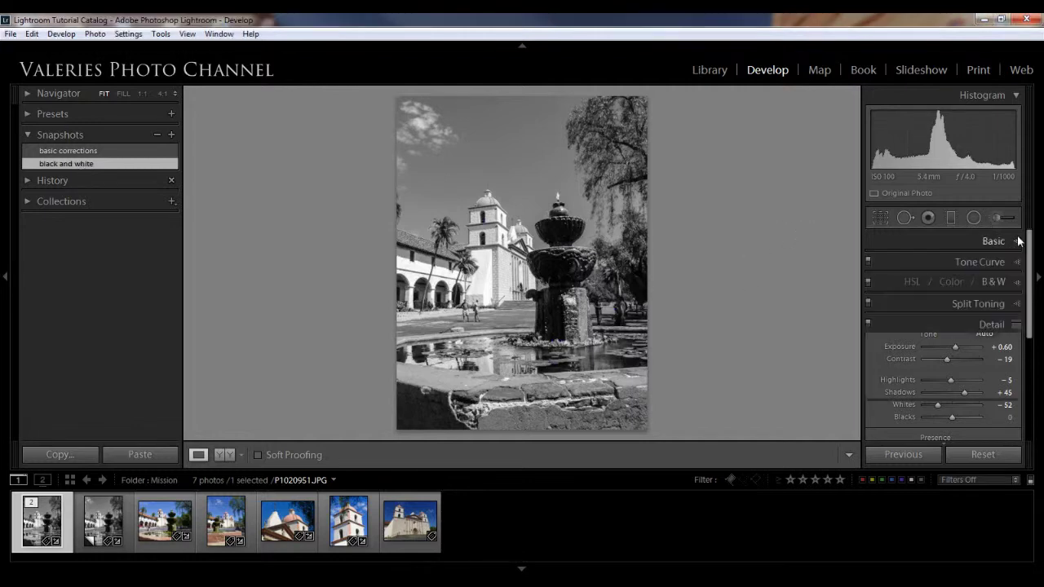
pyautogui.click(1017, 304)
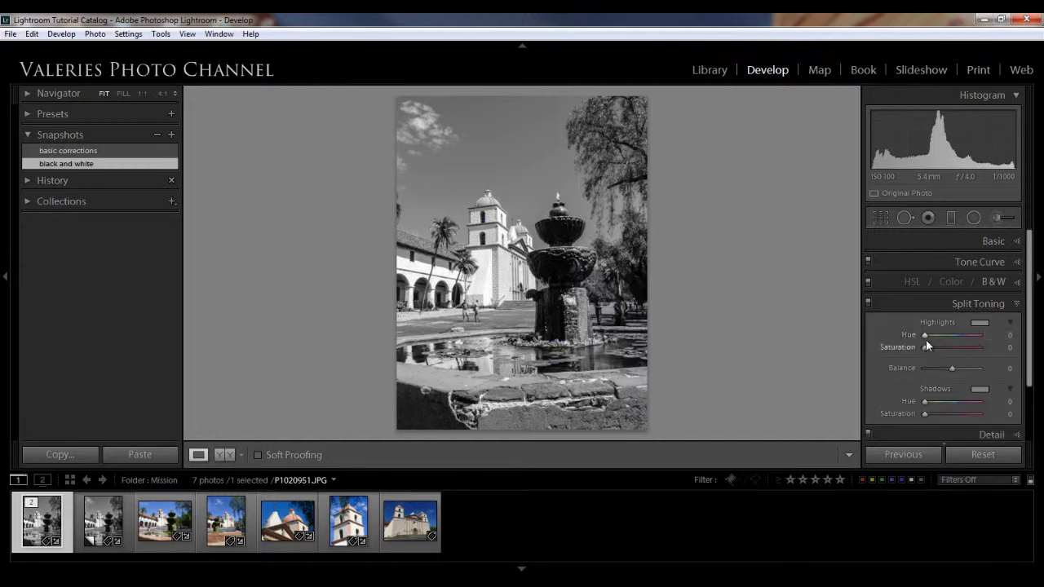
pyautogui.moveTo(925, 339)
pyautogui.mouseDown()
pyautogui.moveTo(965, 346)
pyautogui.moveTo(936, 341)
pyautogui.mouseUp()
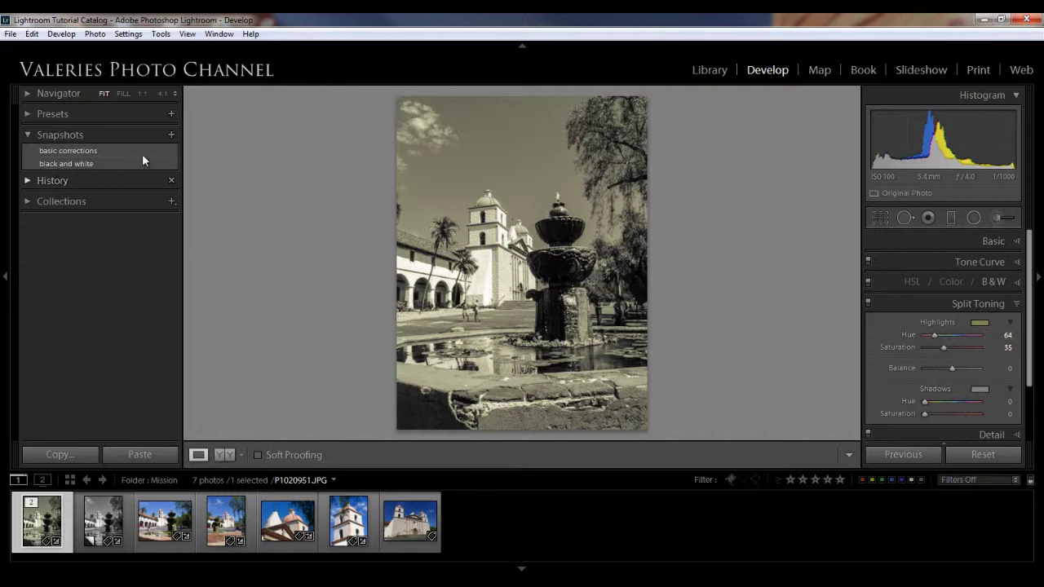
# Step: Save the toned look as a snapshot named 'duotone'
pyautogui.click(171, 136)
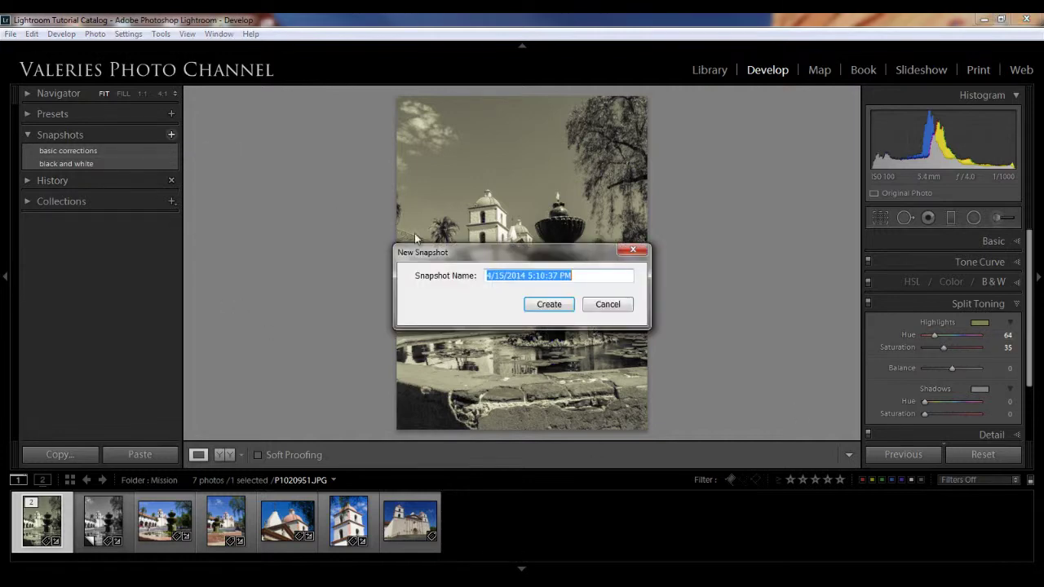
pyautogui.write('duotone')
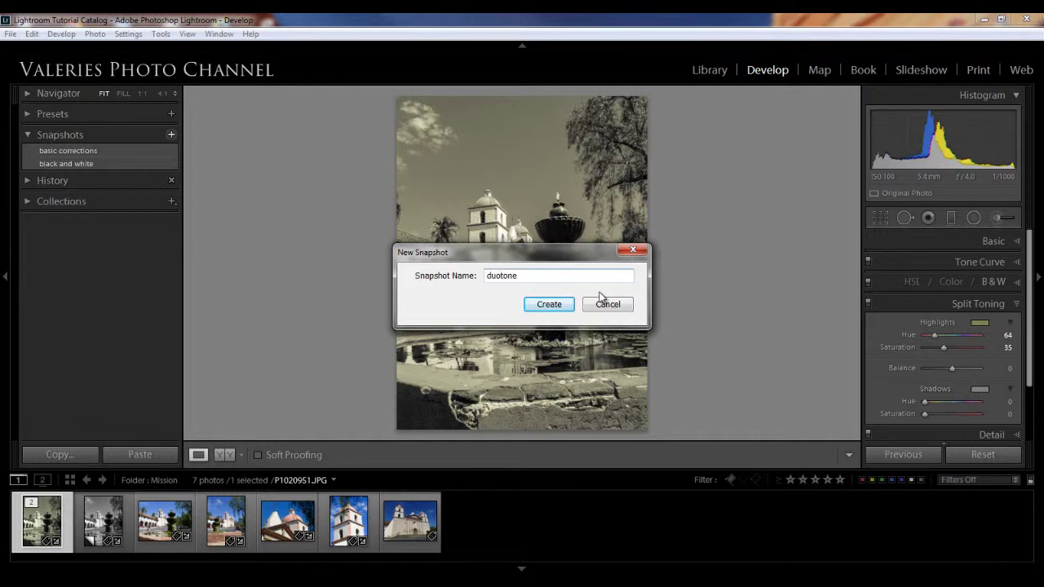
pyautogui.click(551, 308)
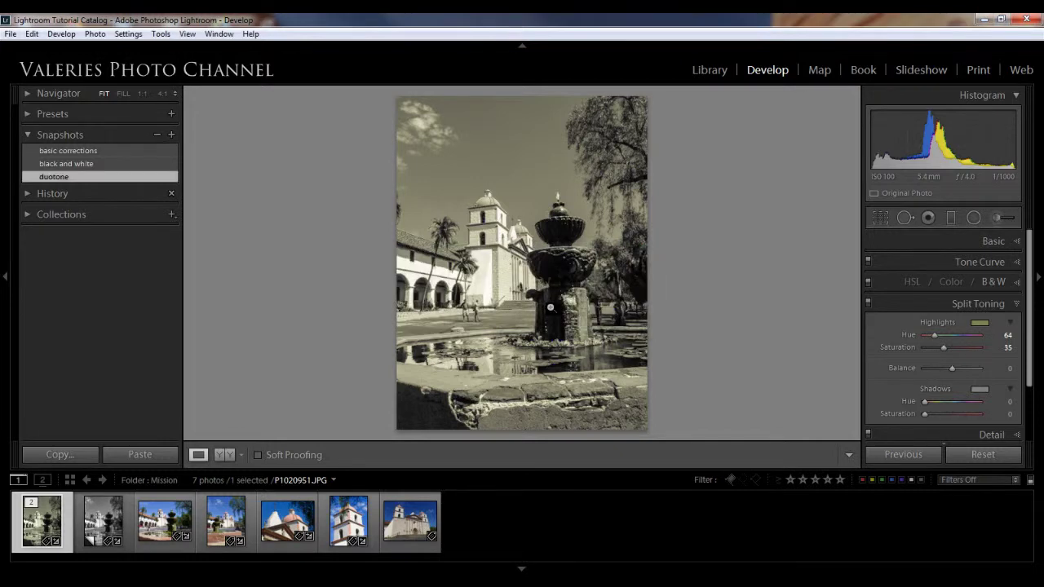
# Step: Copy the 'black and white' snapshot settings to Before and show Before/After side by side
pyautogui.rightClick(72, 167)
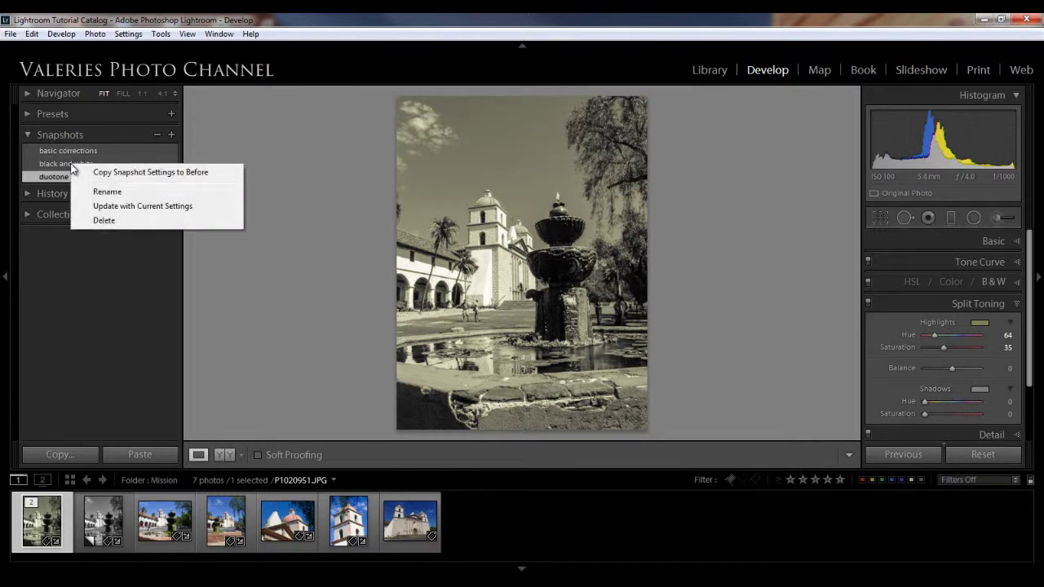
pyautogui.click(135, 173)
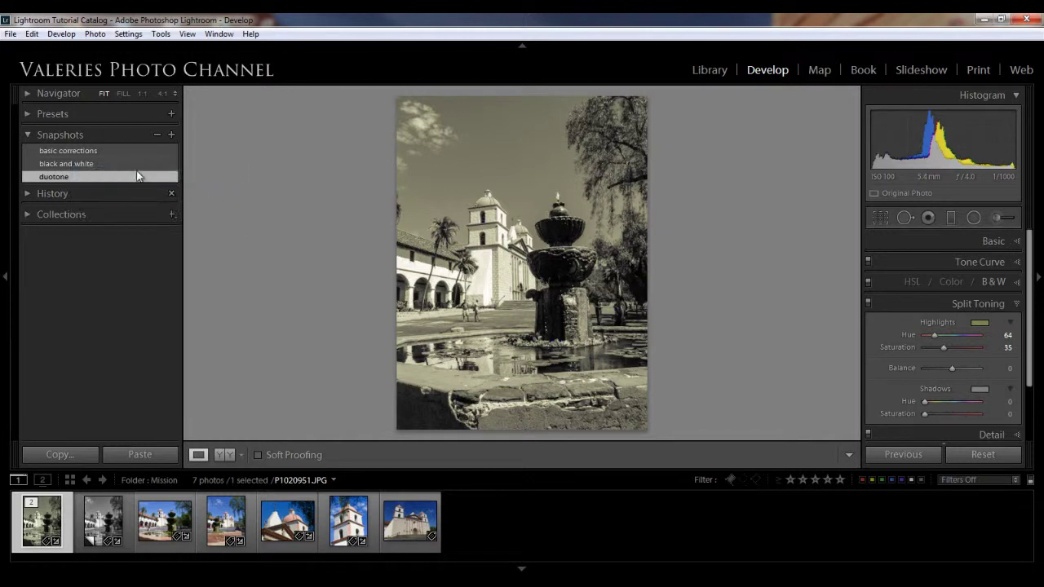
pyautogui.click(227, 455)
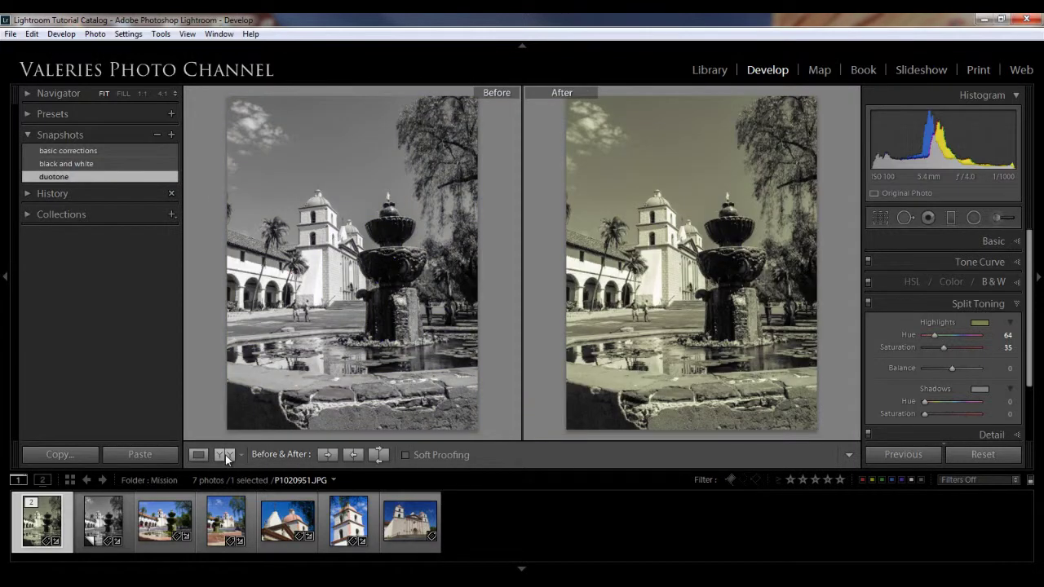